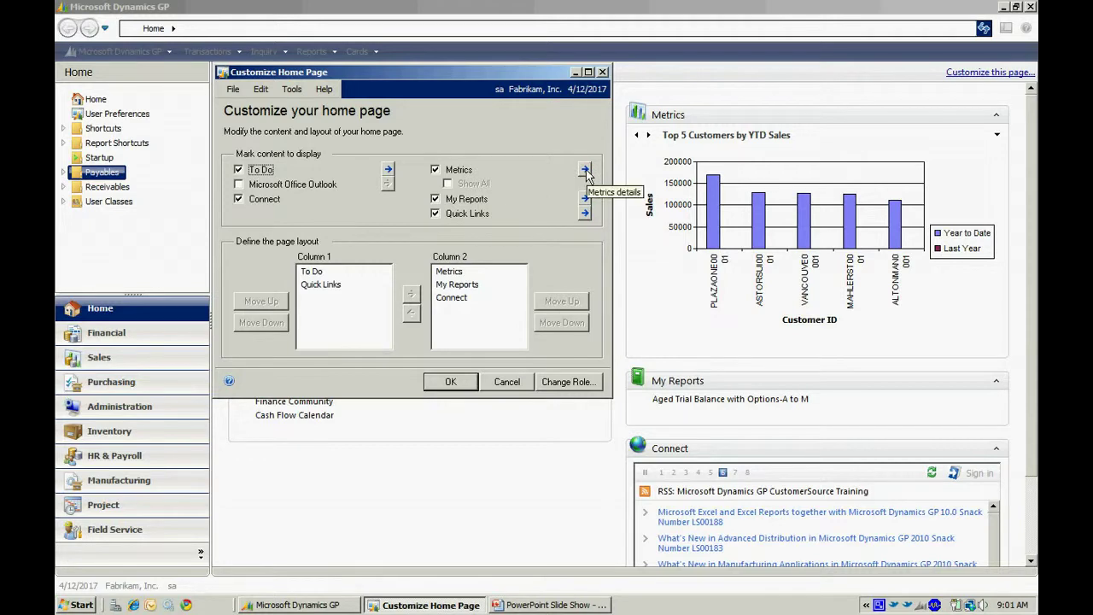
# Review the available and displayed metrics in the home page's Metrics details and accept the list as it is
pyautogui.click(585, 171)
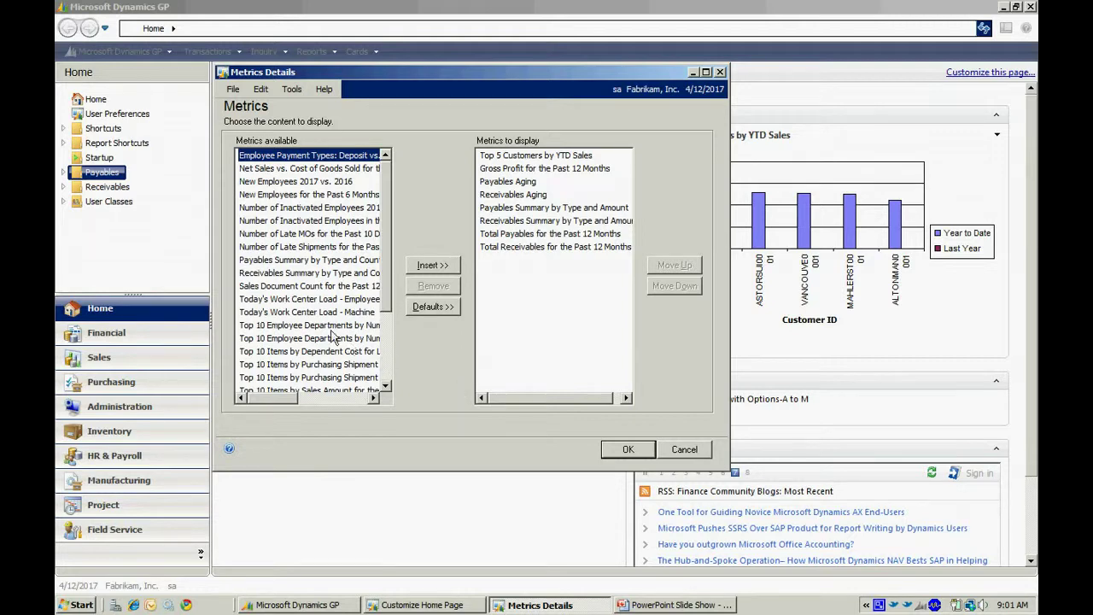
pyautogui.moveTo(386, 249); pyautogui.dragTo(391, 327)
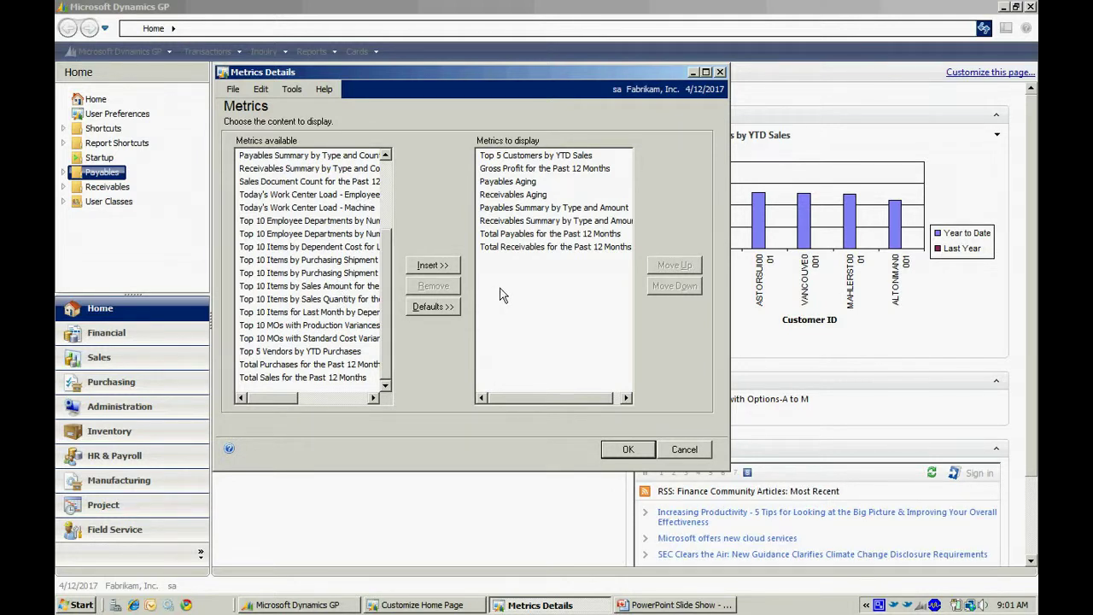
pyautogui.click(514, 248)
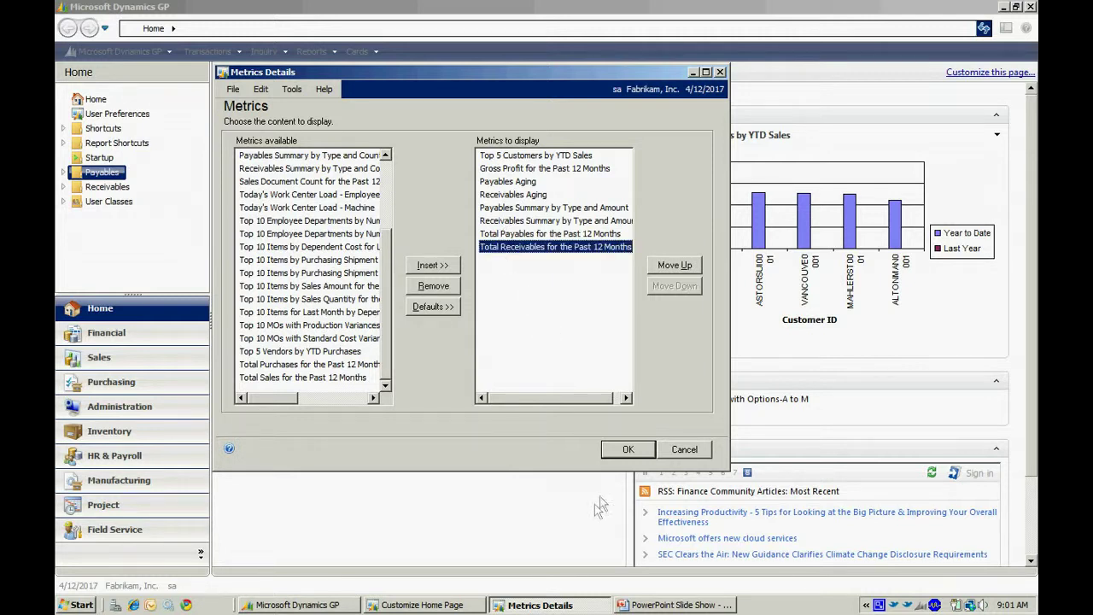
pyautogui.click(626, 452)
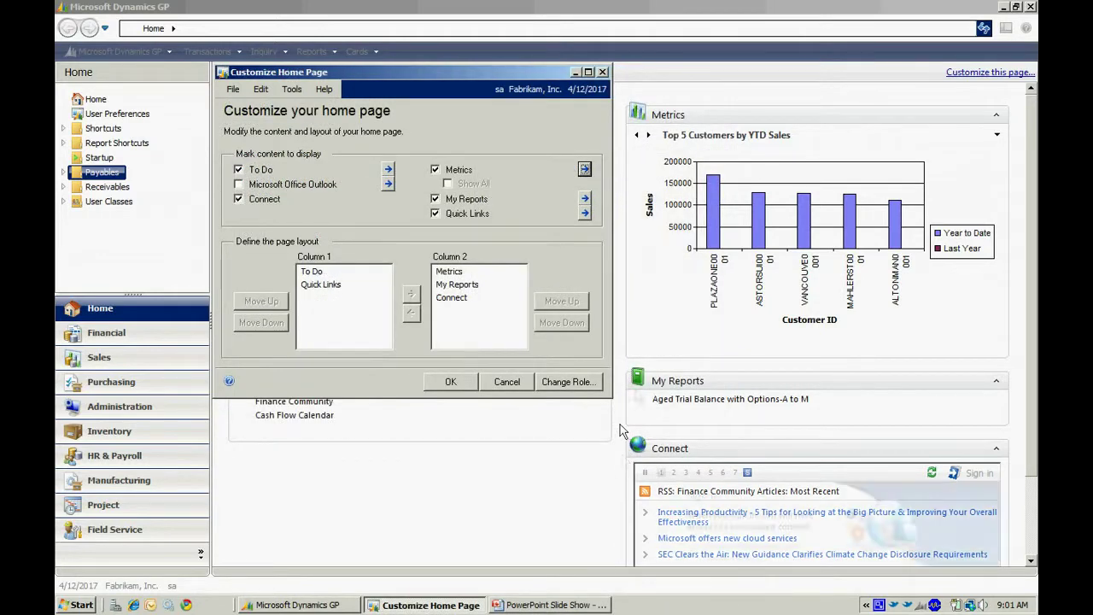
# Browse the home page's Metrics charts forward to Payables Summary by Type and Amount
pyautogui.click(650, 141)
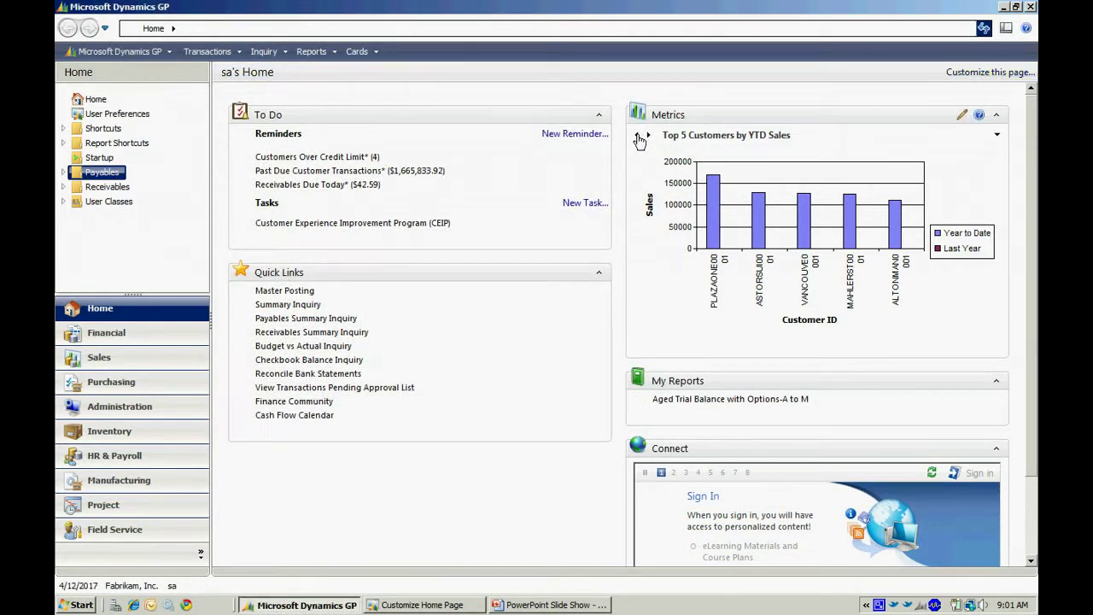
pyautogui.click(648, 136)
pyautogui.click(649, 137)
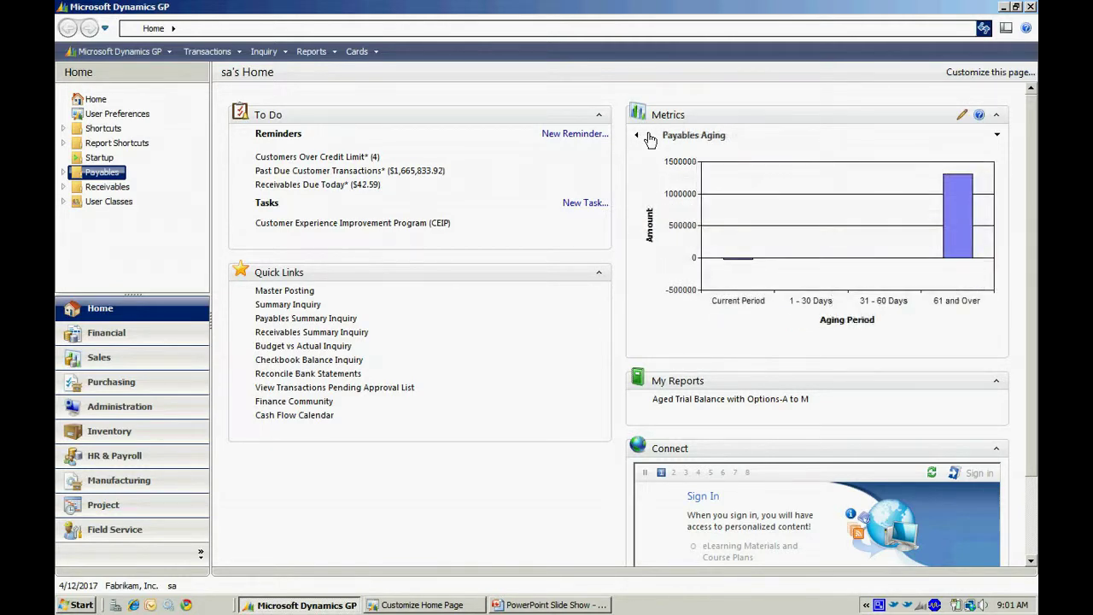
pyautogui.click(649, 138)
pyautogui.click(649, 137)
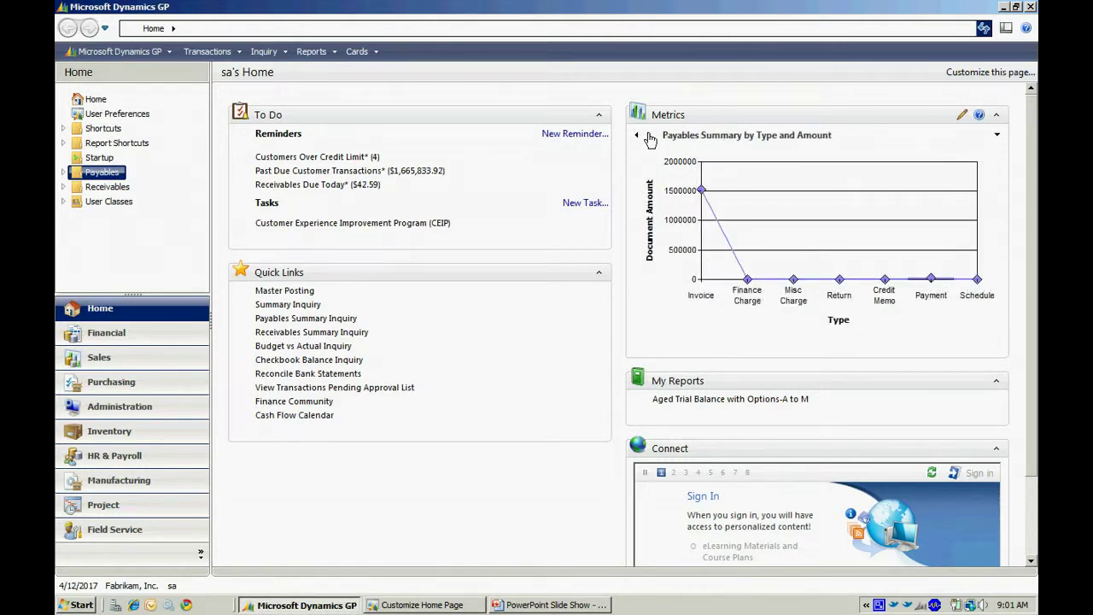
pyautogui.click(432, 605)
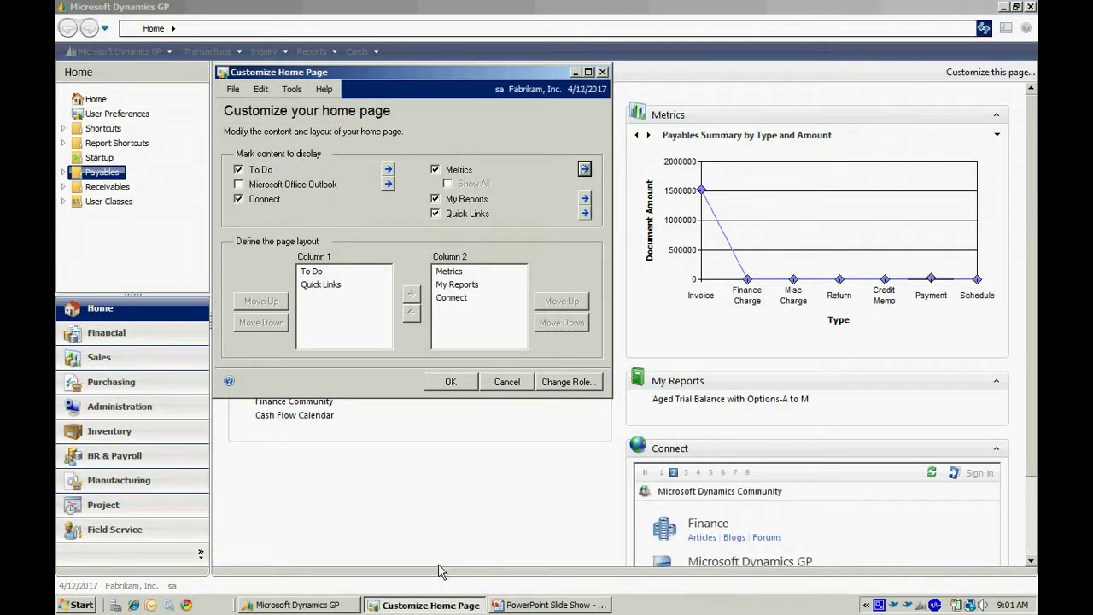
pyautogui.click(442, 526)
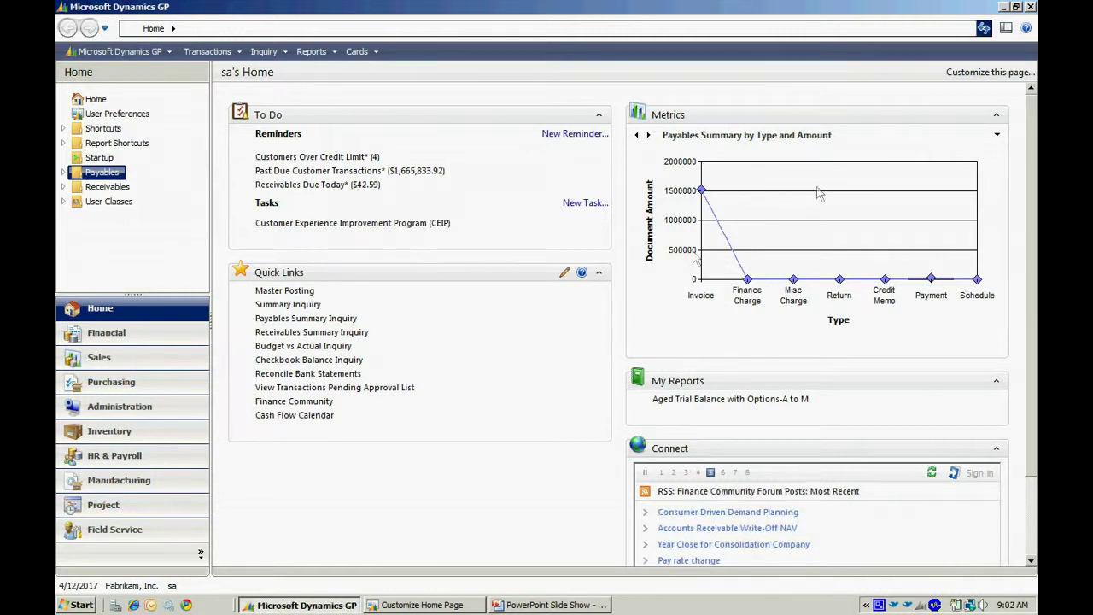
# Open the Quick Links details from the home page customization window
pyautogui.click(968, 75)
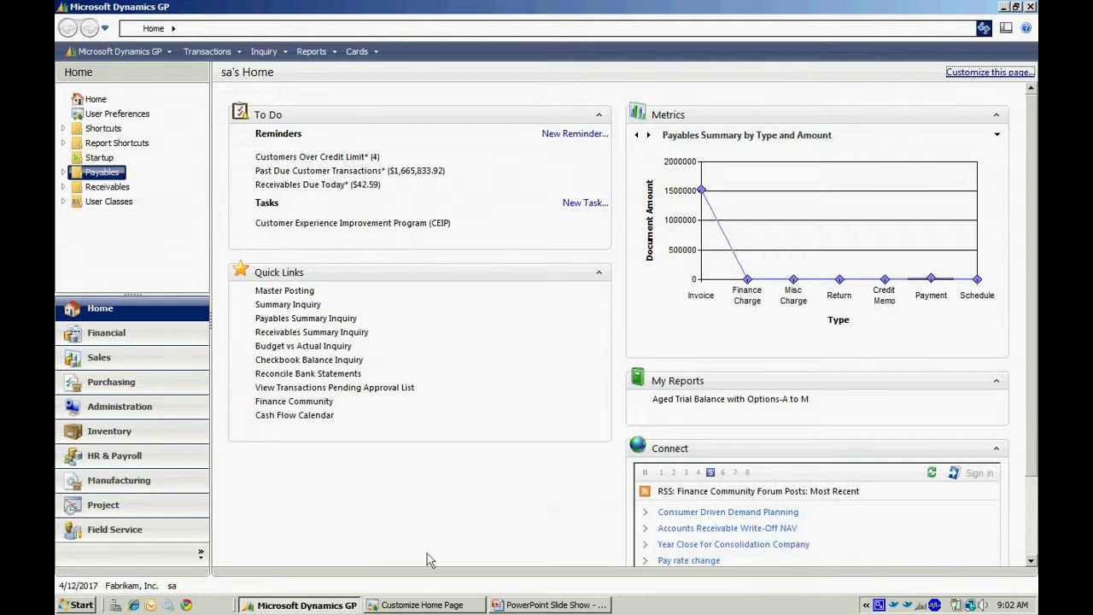
pyautogui.click(421, 603)
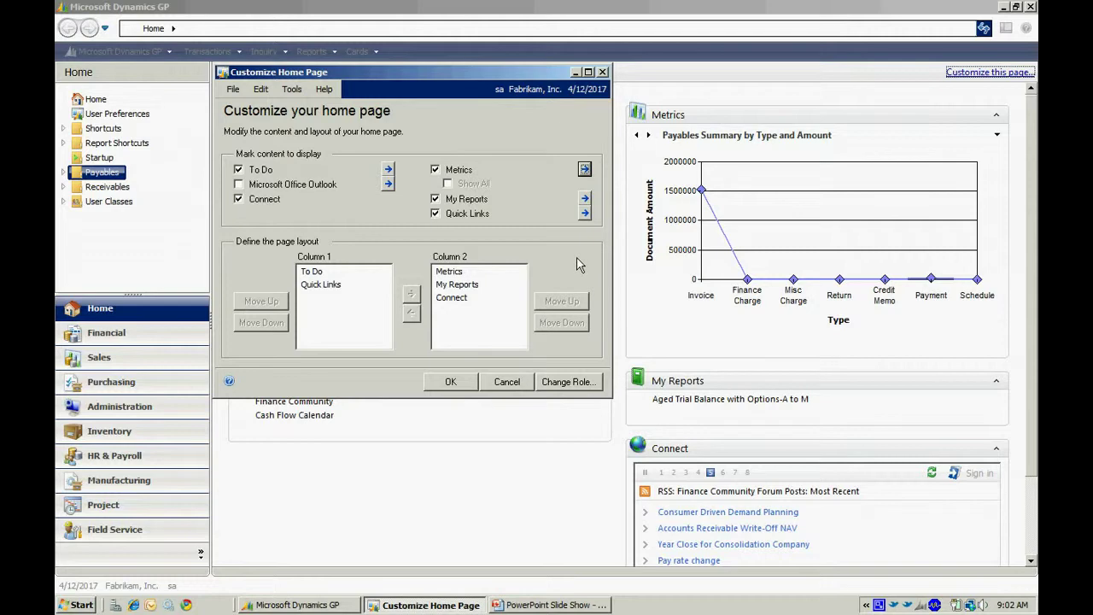
pyautogui.click(585, 214)
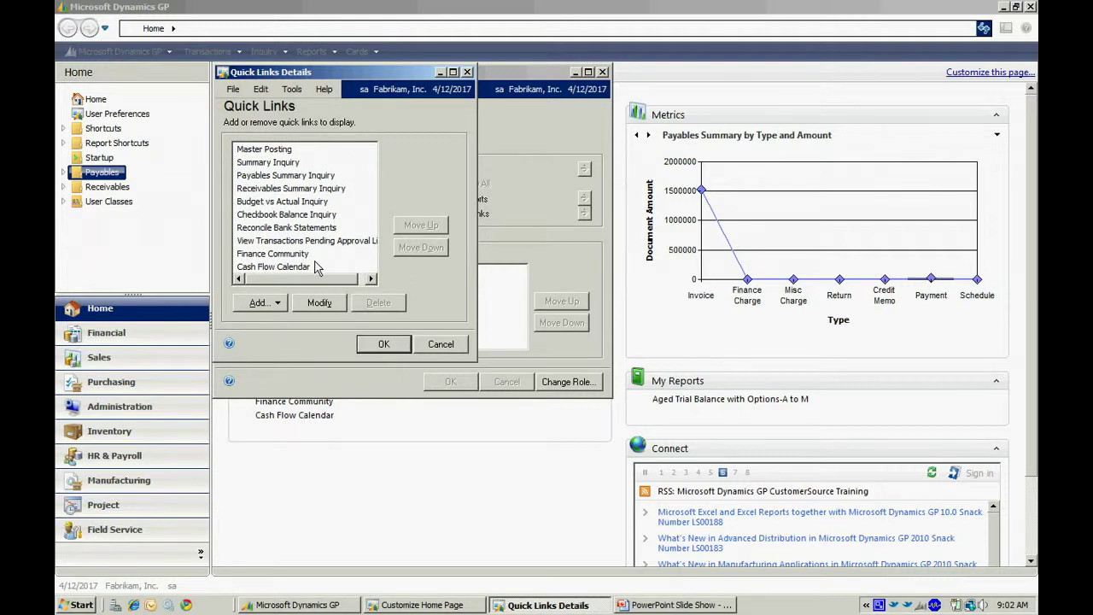
# Add an external file quick link named Budget that points to BUDGET 4.xls in the Documents folder, and save the quick links
pyautogui.click(267, 305)
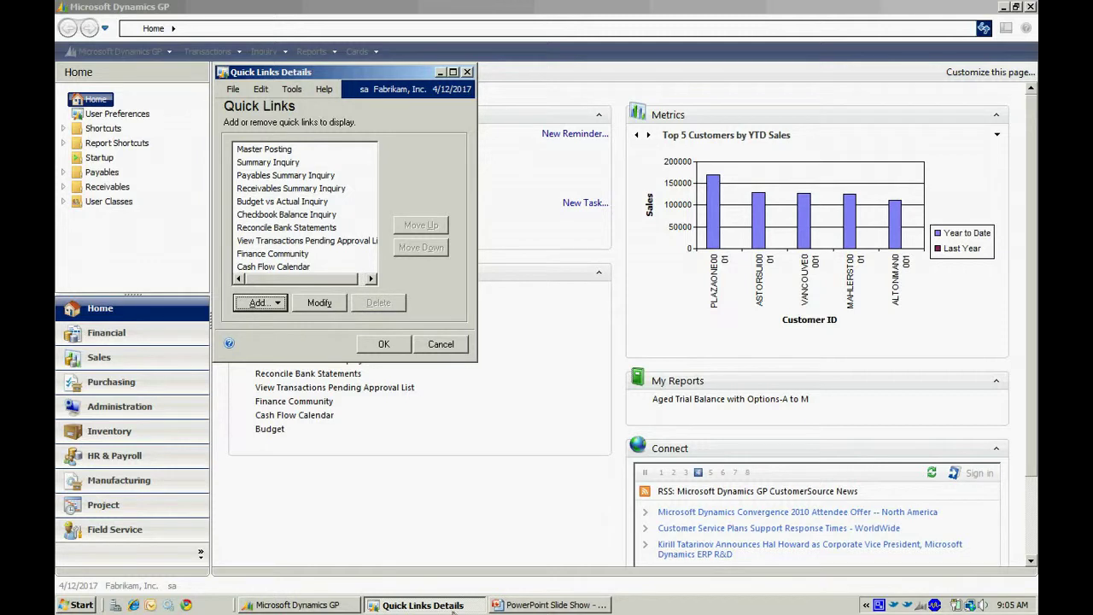
pyautogui.click(265, 305)
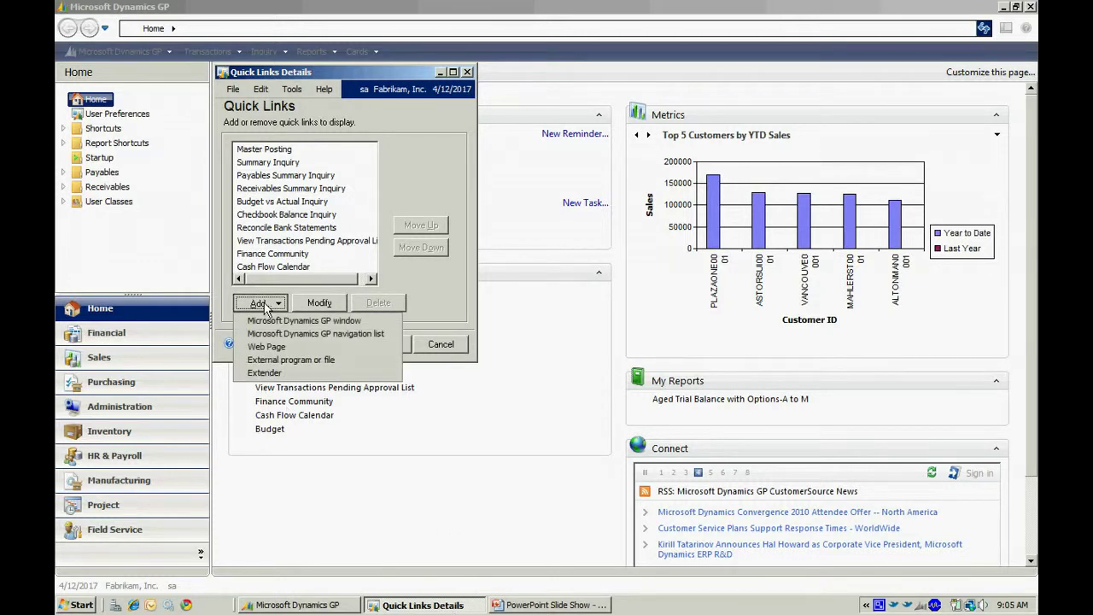
pyautogui.click(267, 365)
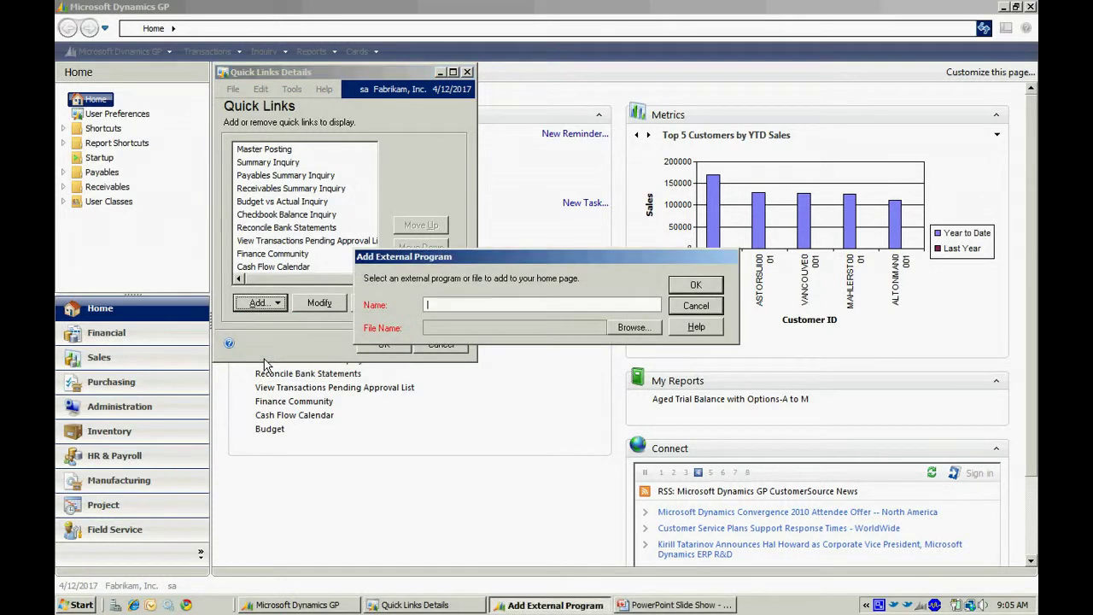
pyautogui.click(634, 328)
pyautogui.click(401, 328)
pyautogui.click(632, 453)
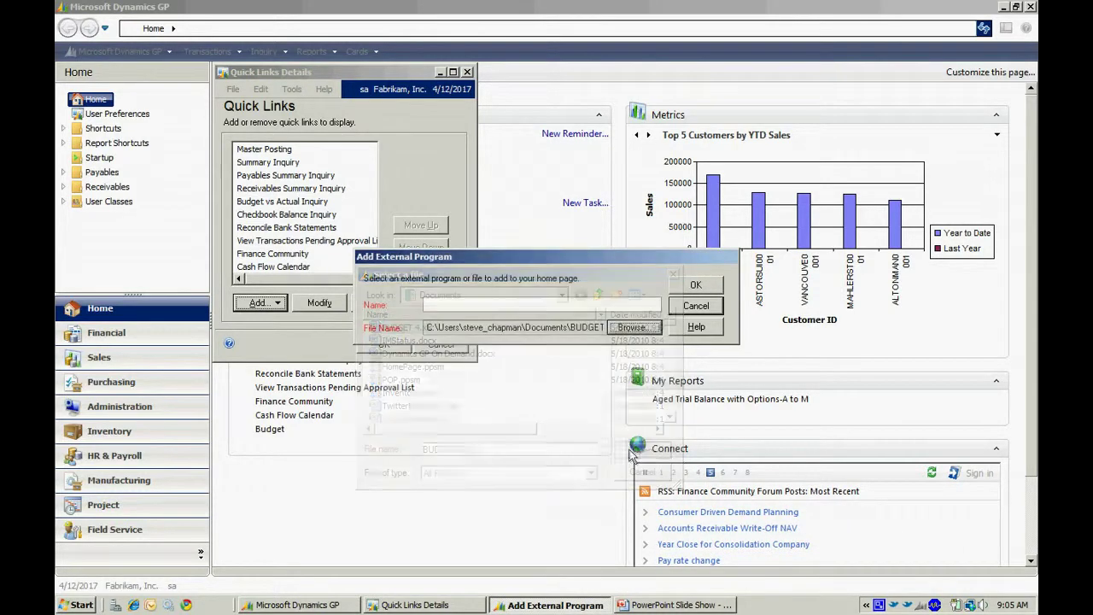
pyautogui.click(446, 307)
pyautogui.write('Budget')
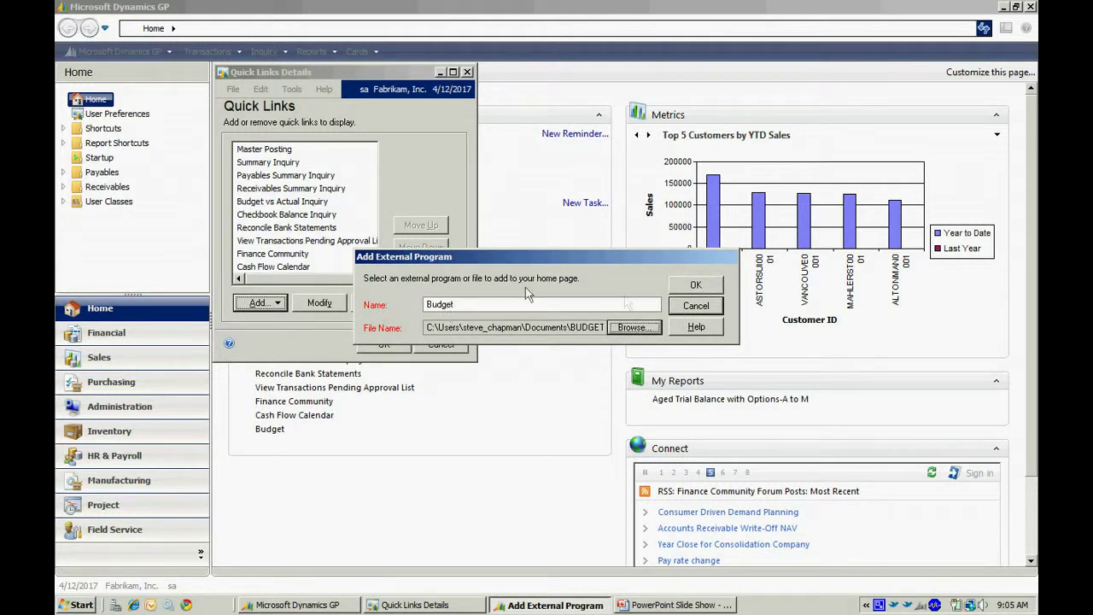
pyautogui.click(678, 288)
pyautogui.click(383, 343)
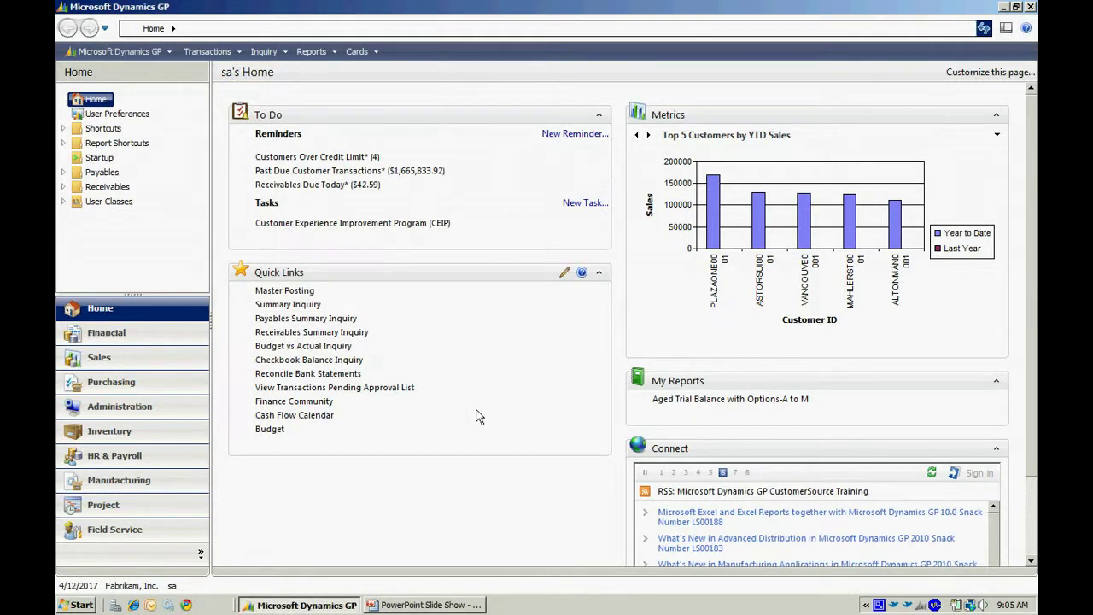
# Test the Budget quick link by opening its workbook in Excel despite the file format warning, and close Excel
pyautogui.click(270, 430)
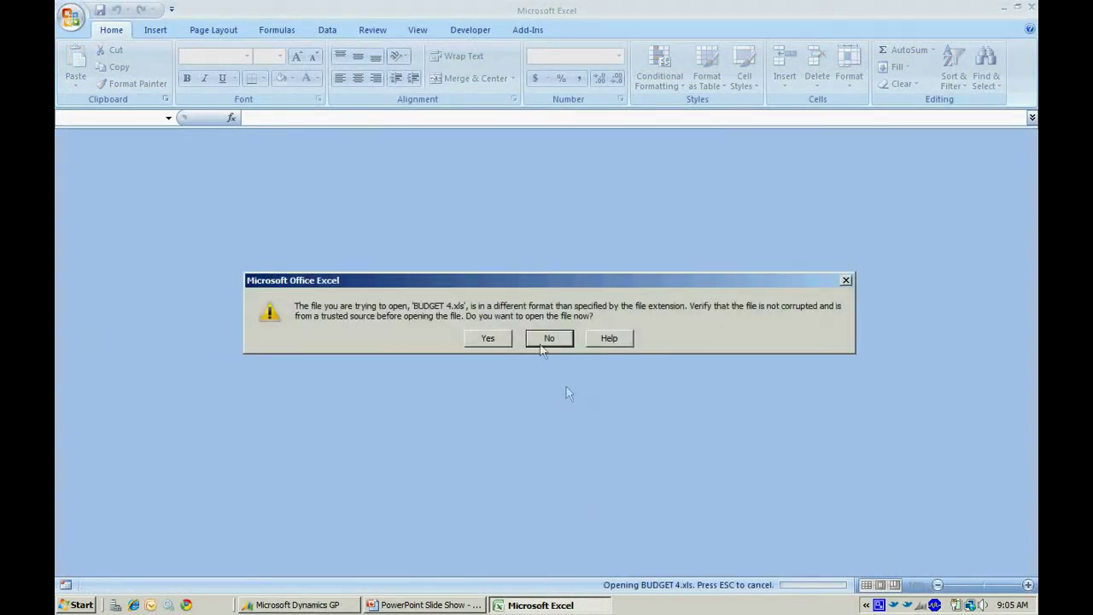
pyautogui.click(489, 339)
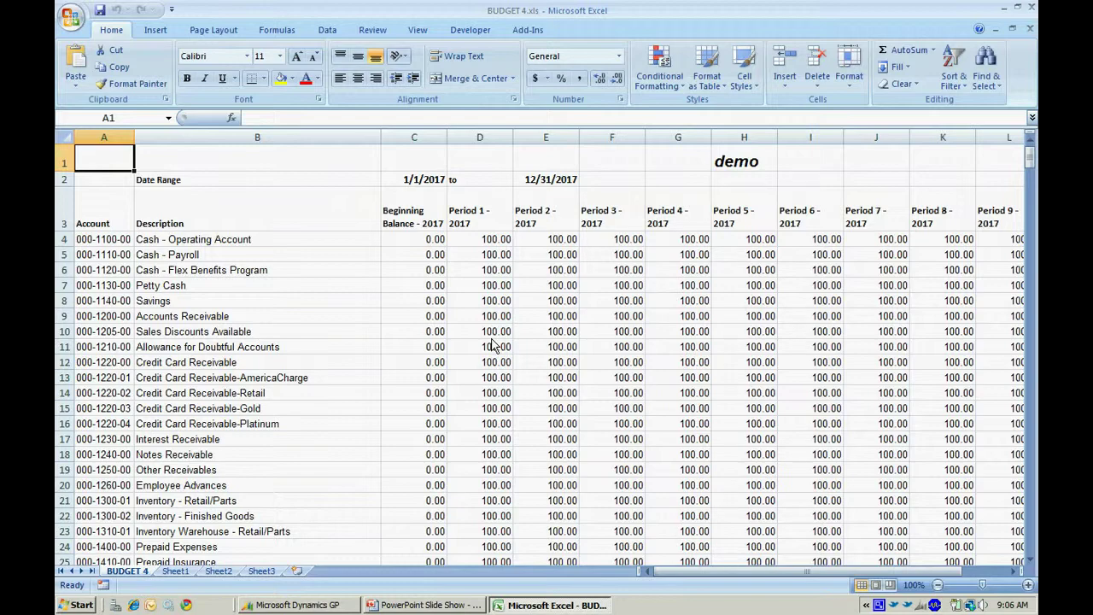
pyautogui.hotkey('alt', 'F4')
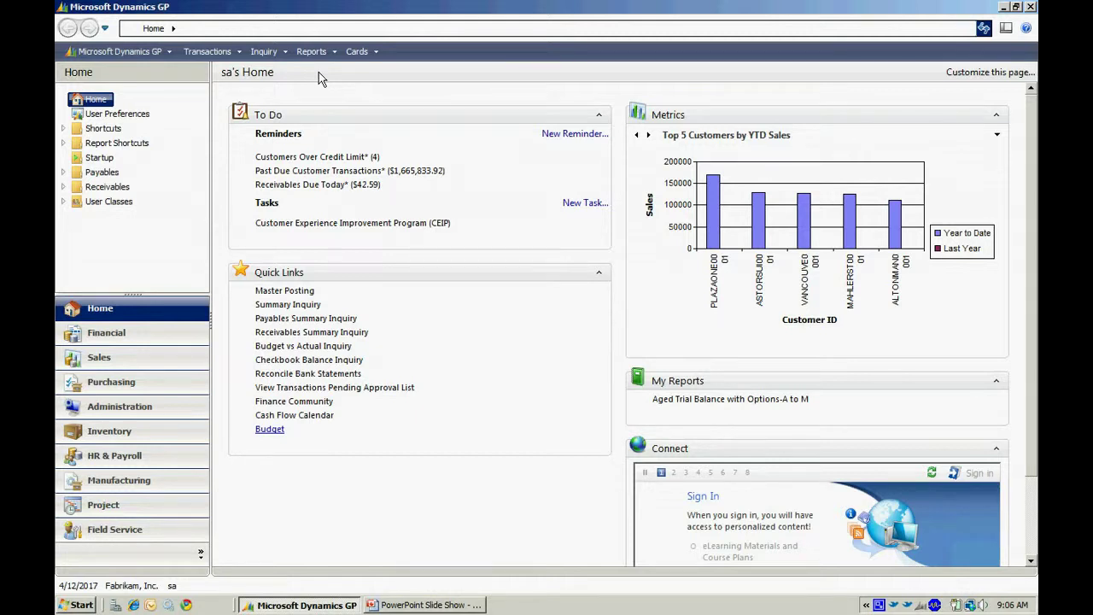
# Open the 2017 option of the Detailed financial trial balance report for modification
pyautogui.click(311, 51)
pyautogui.moveTo(342, 102)
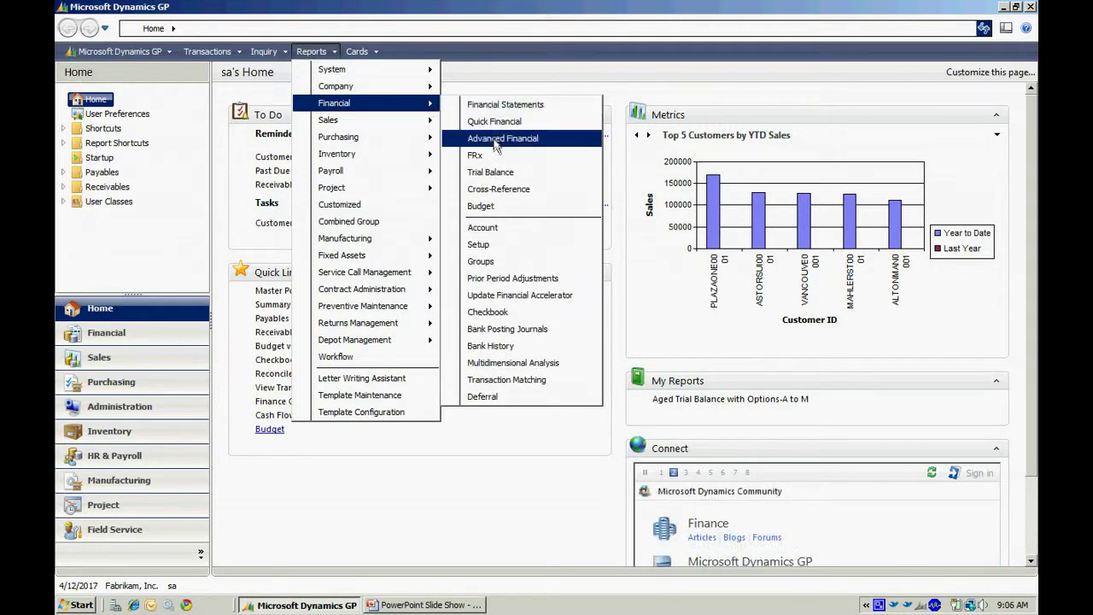
pyautogui.click(491, 171)
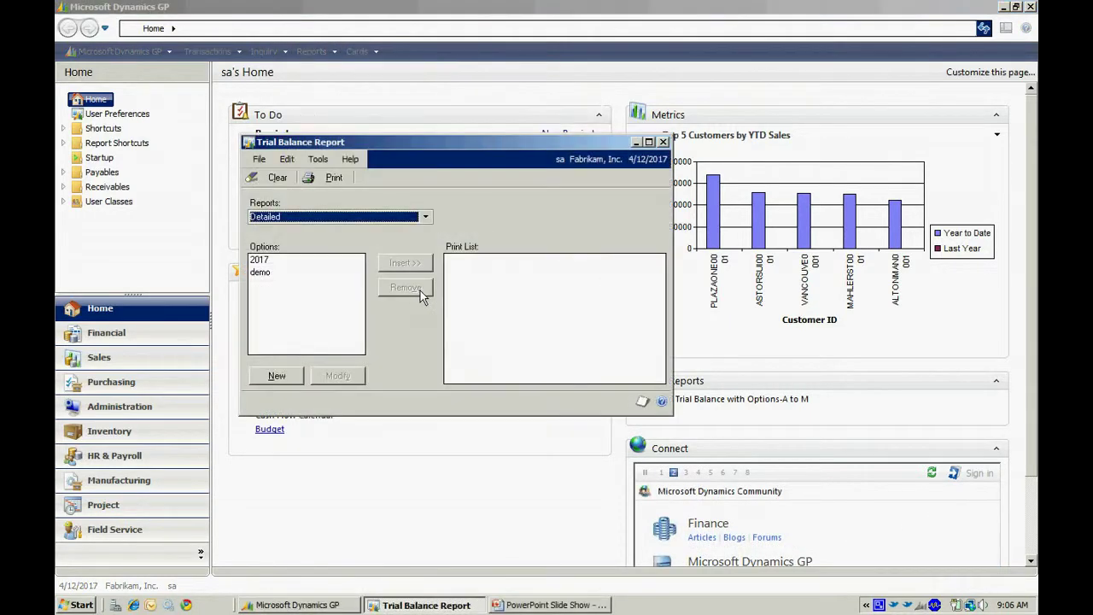
pyautogui.click(261, 259)
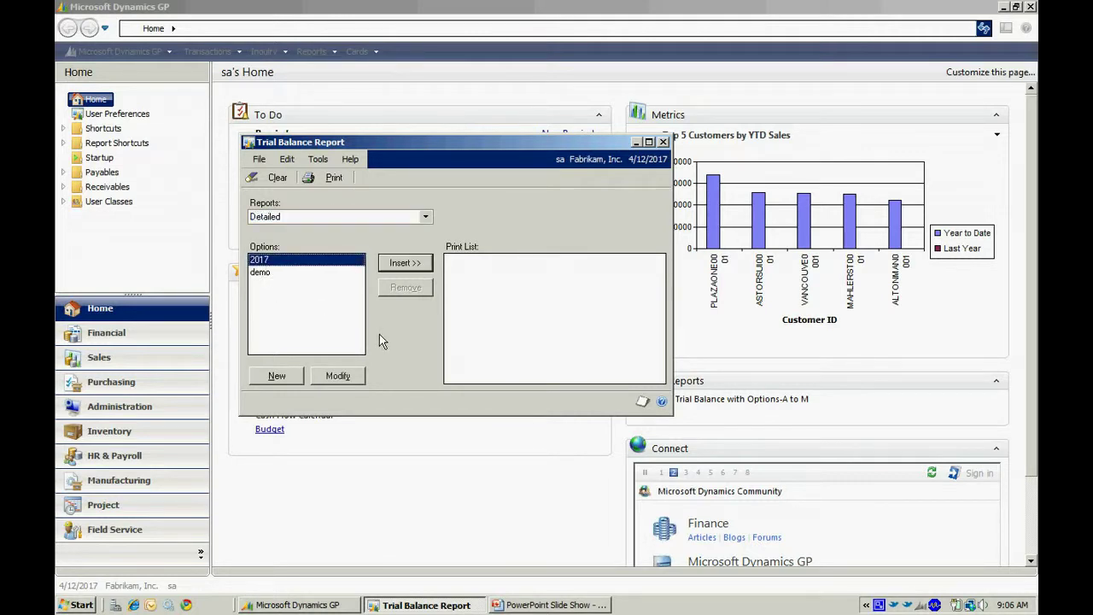
pyautogui.click(341, 377)
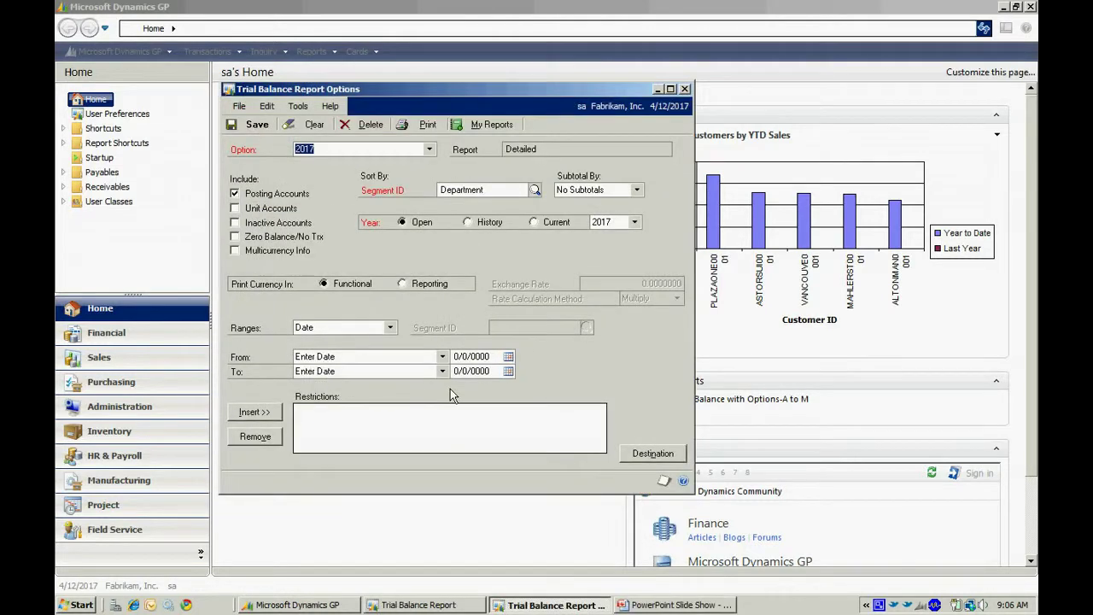
# Add the trial balance option to My Reports under the name Detailed-2017 and close the report windows
pyautogui.click(485, 130)
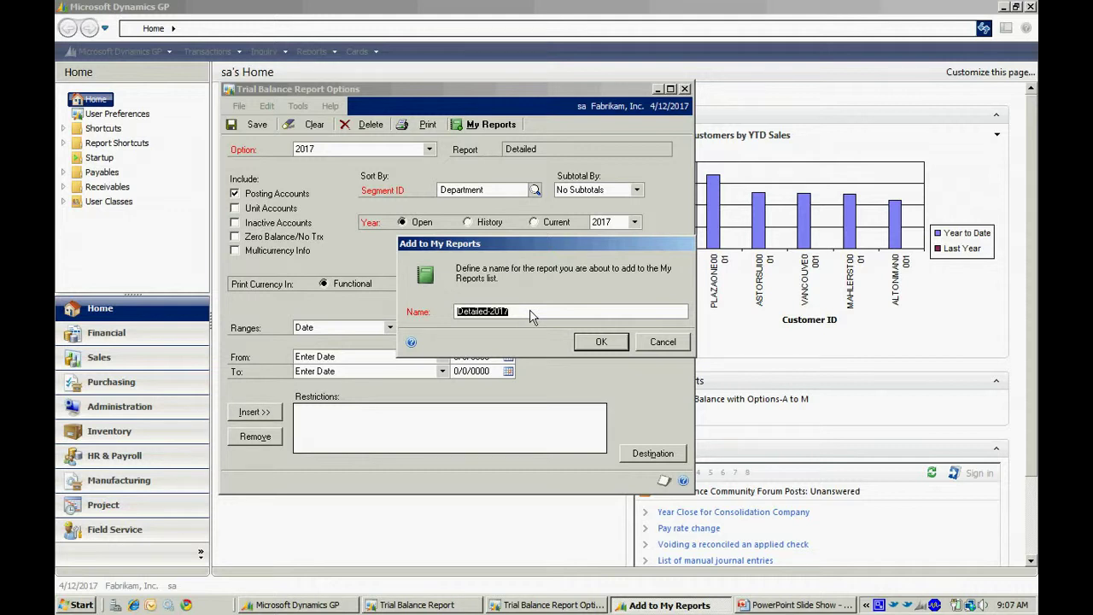
pyautogui.click(601, 342)
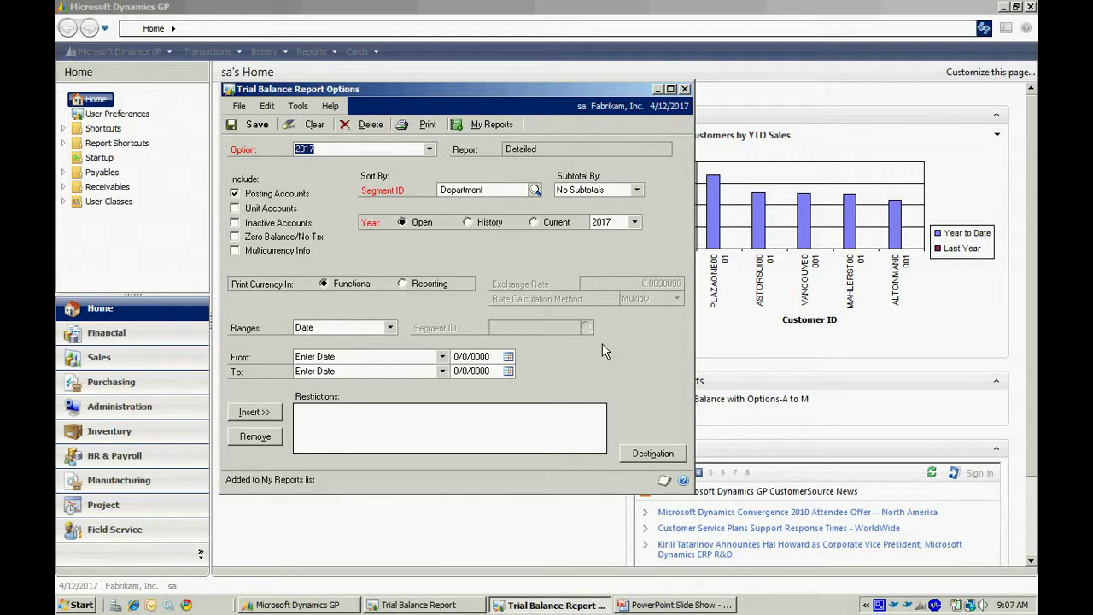
pyautogui.click(684, 90)
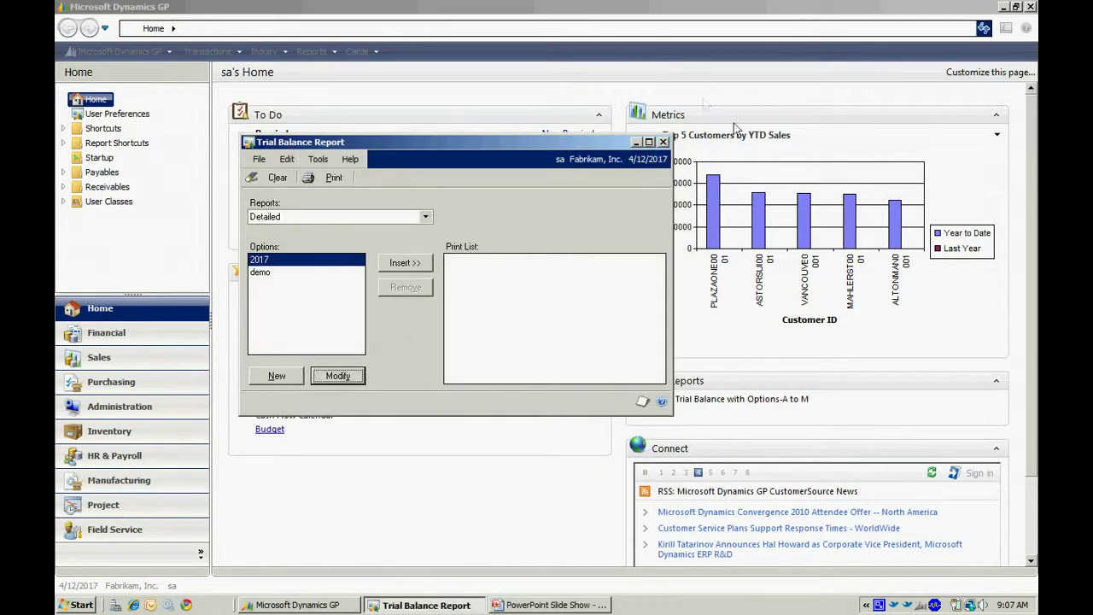
pyautogui.click(664, 141)
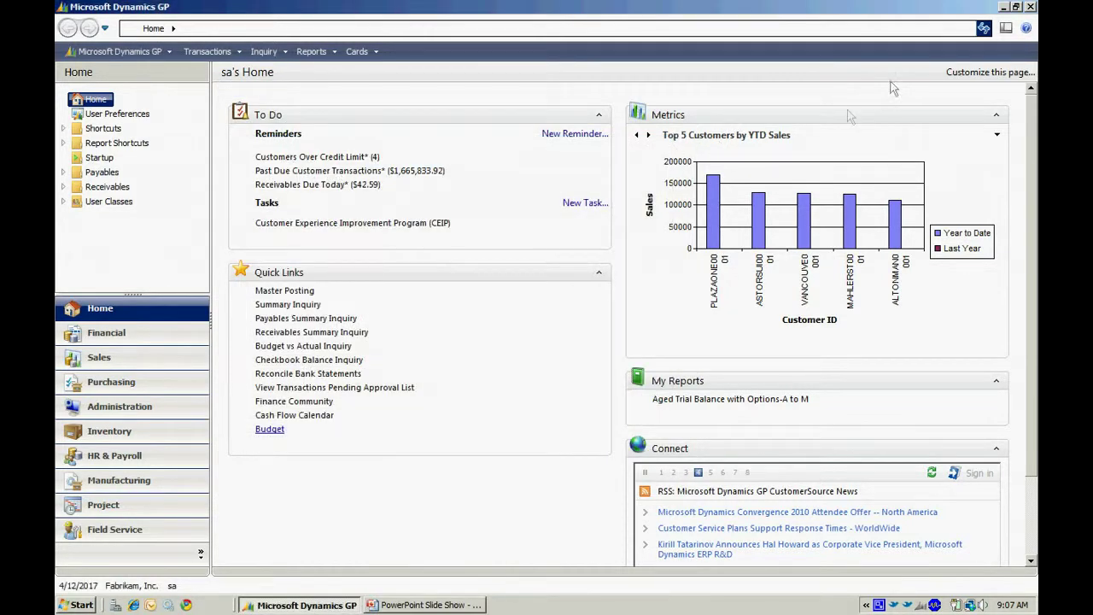
# Refresh the home page, run the Detailed-2017 report from My Reports on screen, and close the output
pyautogui.click(984, 29)
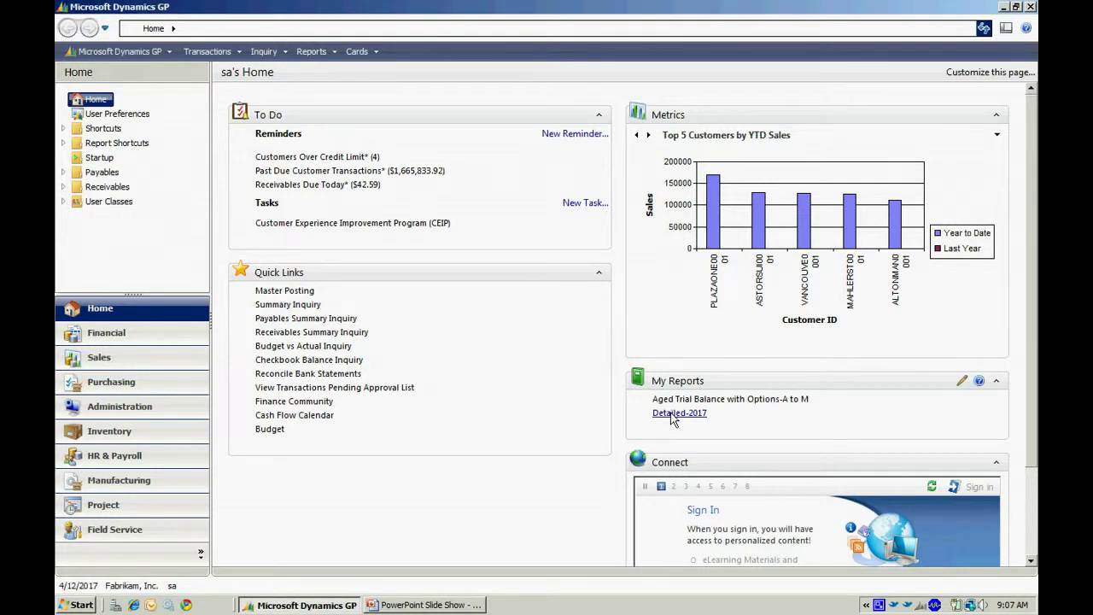
pyautogui.click(671, 415)
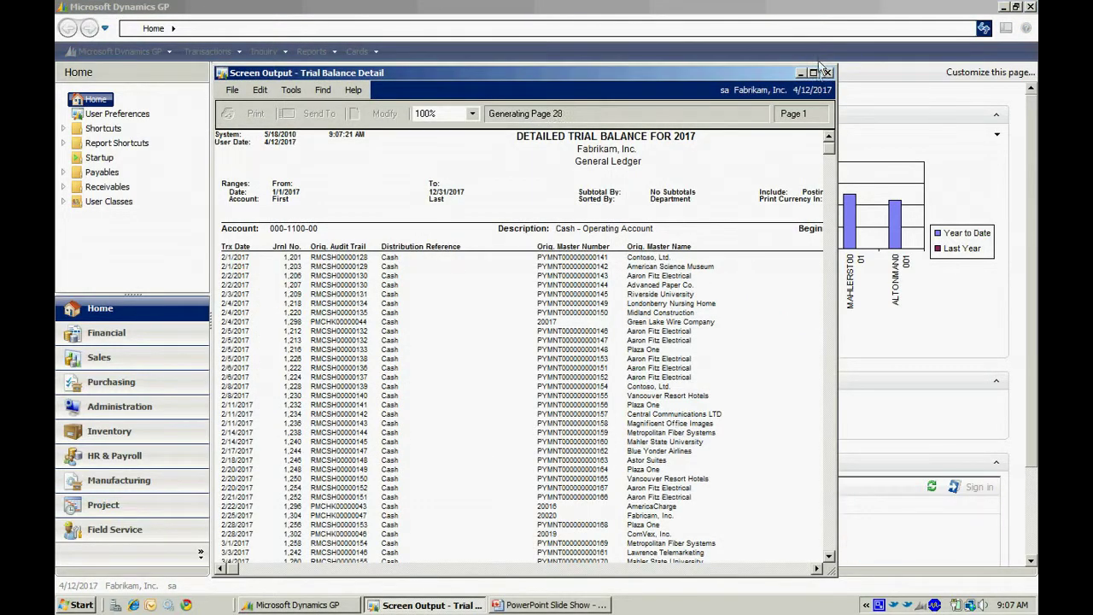
pyautogui.click(828, 73)
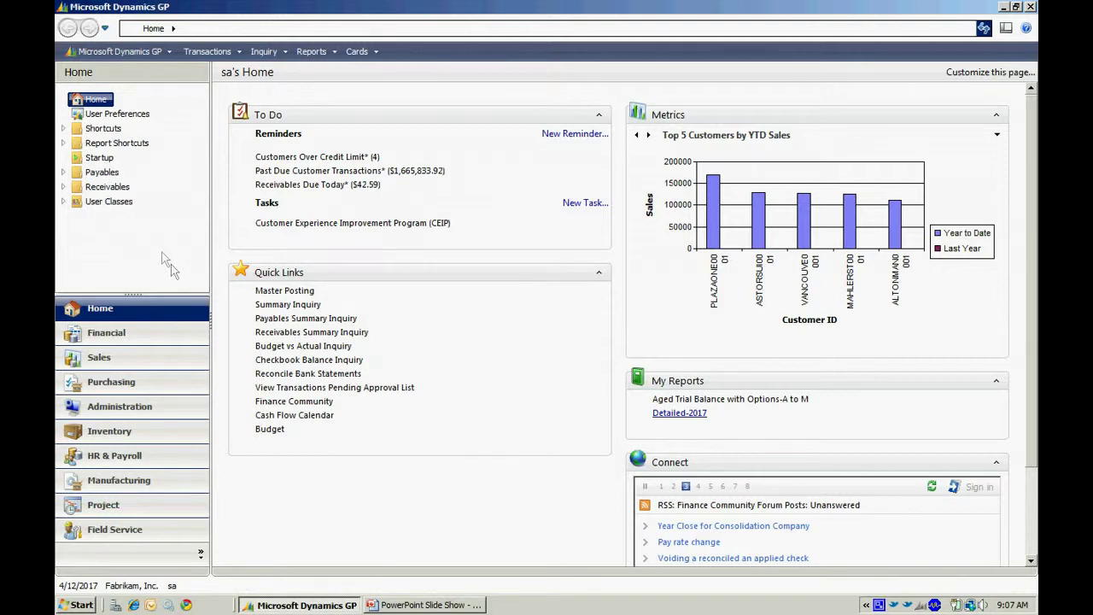
# Add a new folder named Accounting under Home in the navigation pane
pyautogui.click(85, 173)
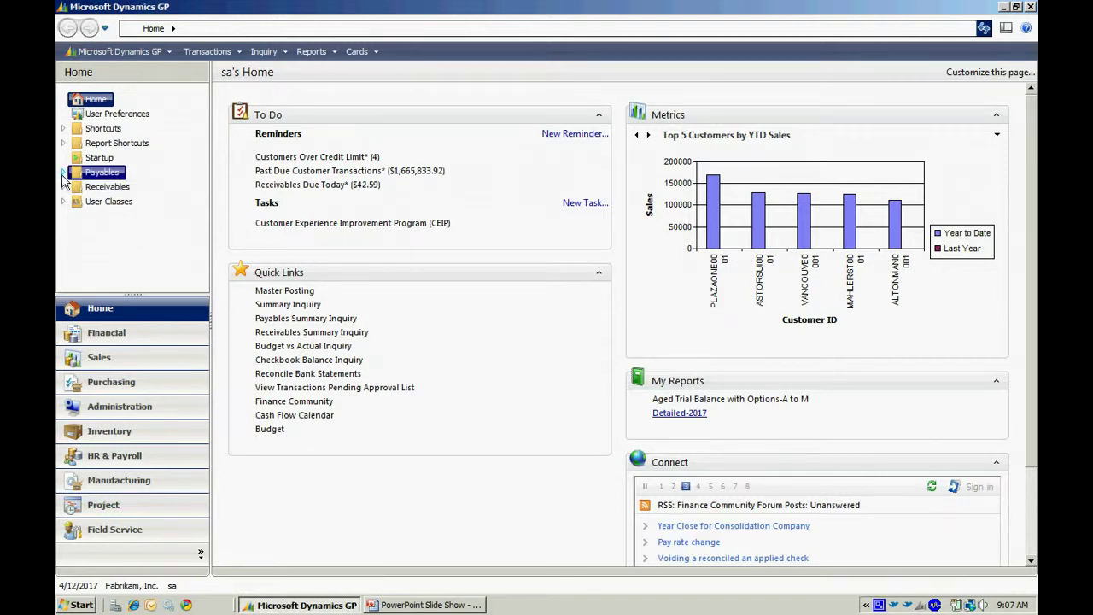
pyautogui.click(62, 186)
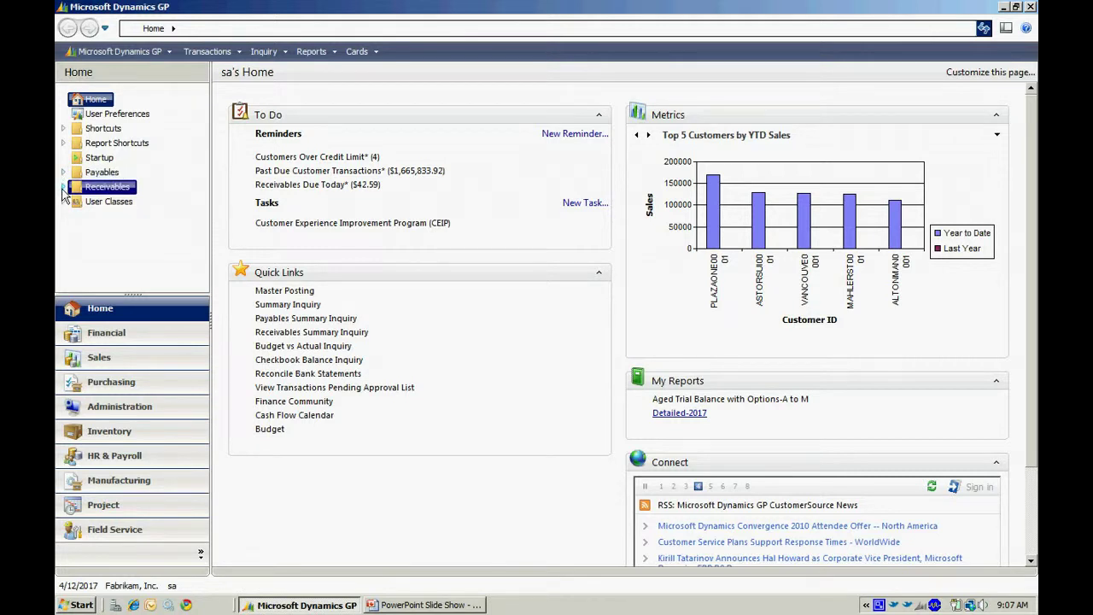
pyautogui.click(98, 101)
pyautogui.rightClick(103, 105)
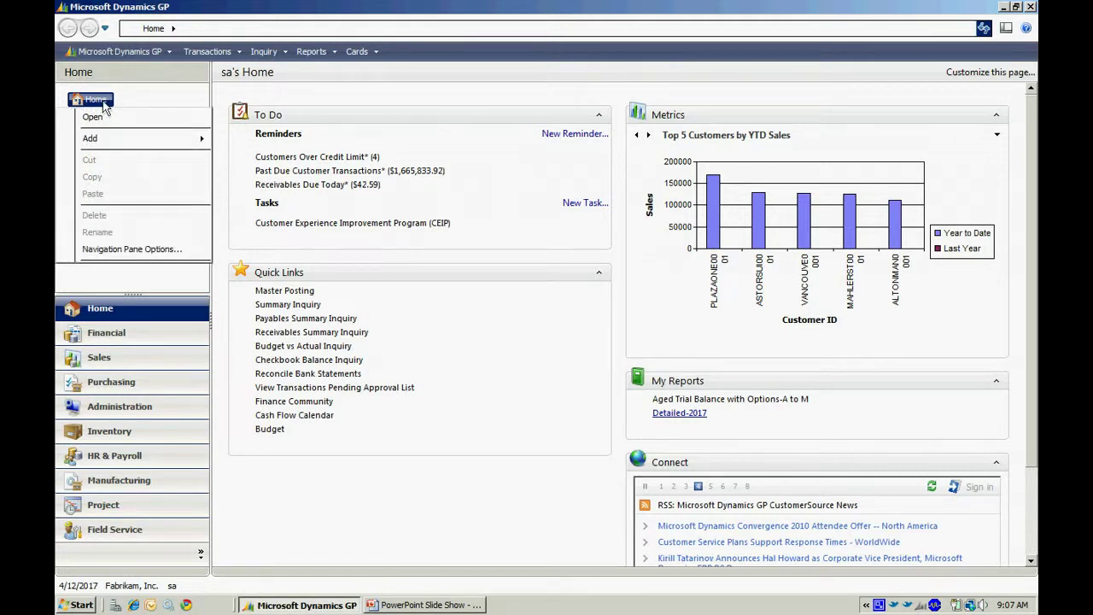
pyautogui.moveTo(148, 146)
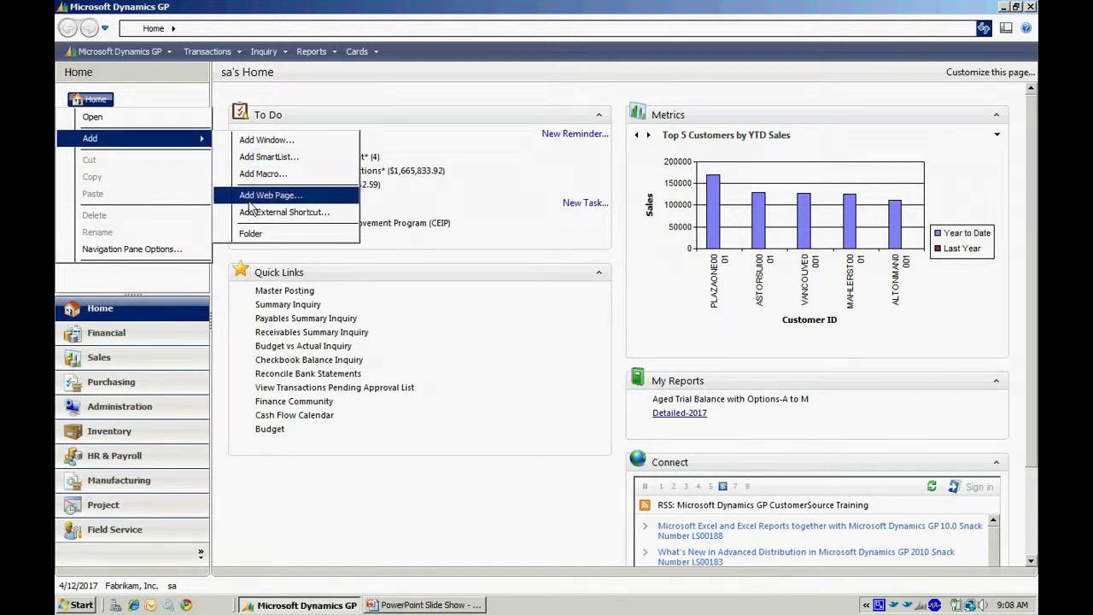
pyautogui.click(251, 233)
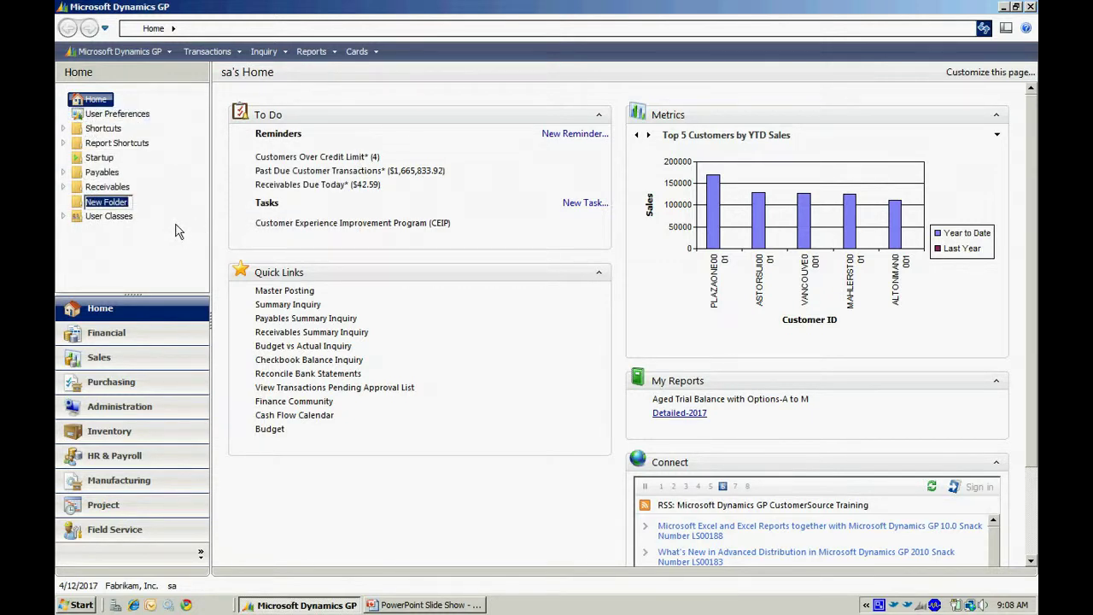
pyautogui.write('Accounting')
pyautogui.press('Return')
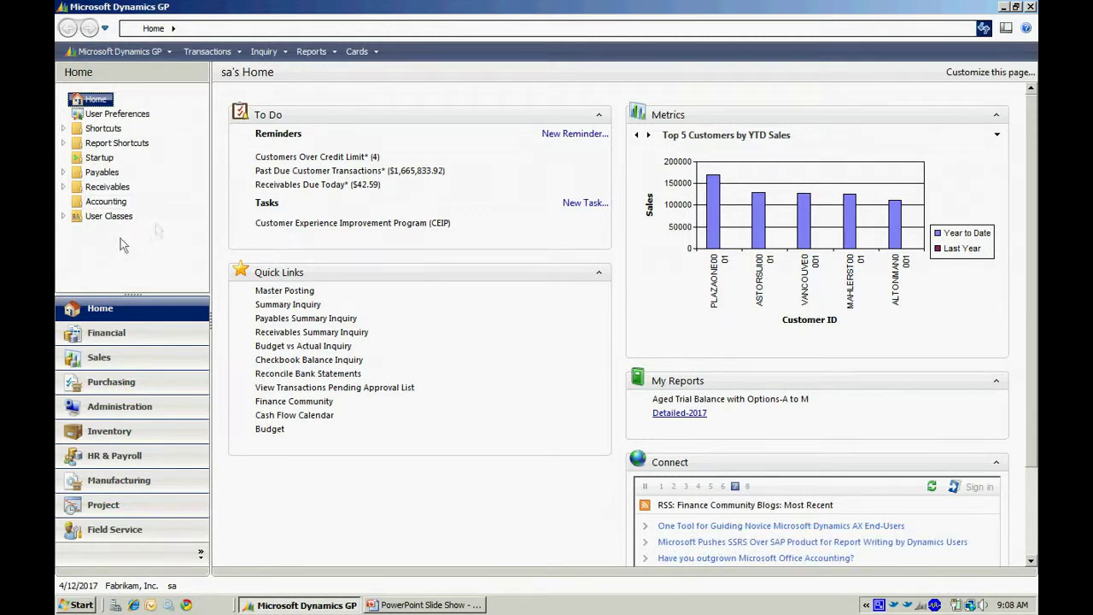
# Start adding a window shortcut to the Accounting folder and expand the Financial windows of Microsoft Dynamics GP
pyautogui.click(103, 205)
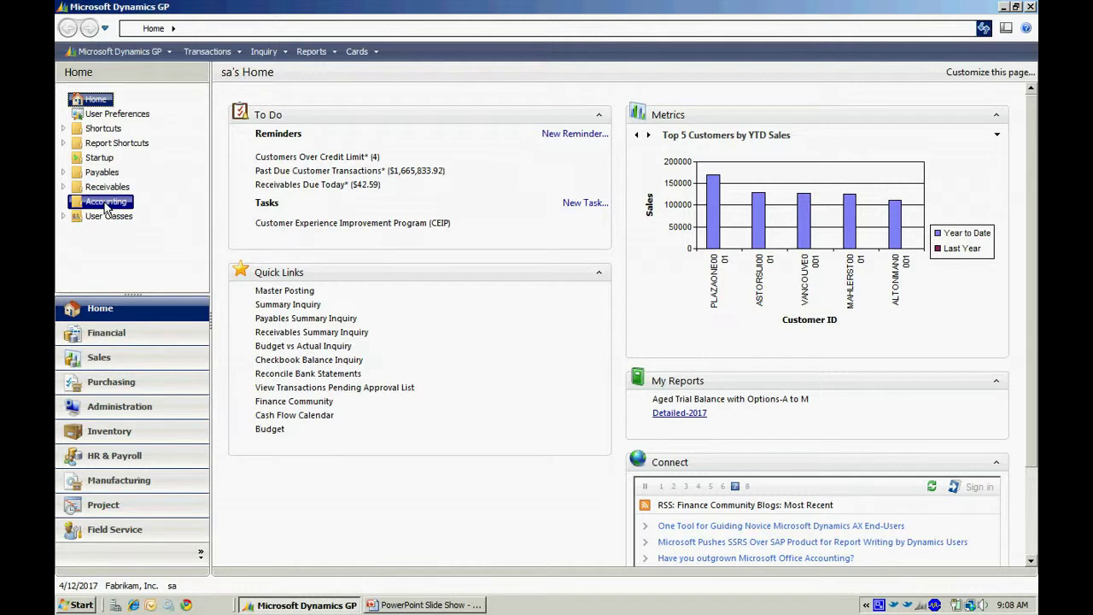
pyautogui.rightClick(106, 209)
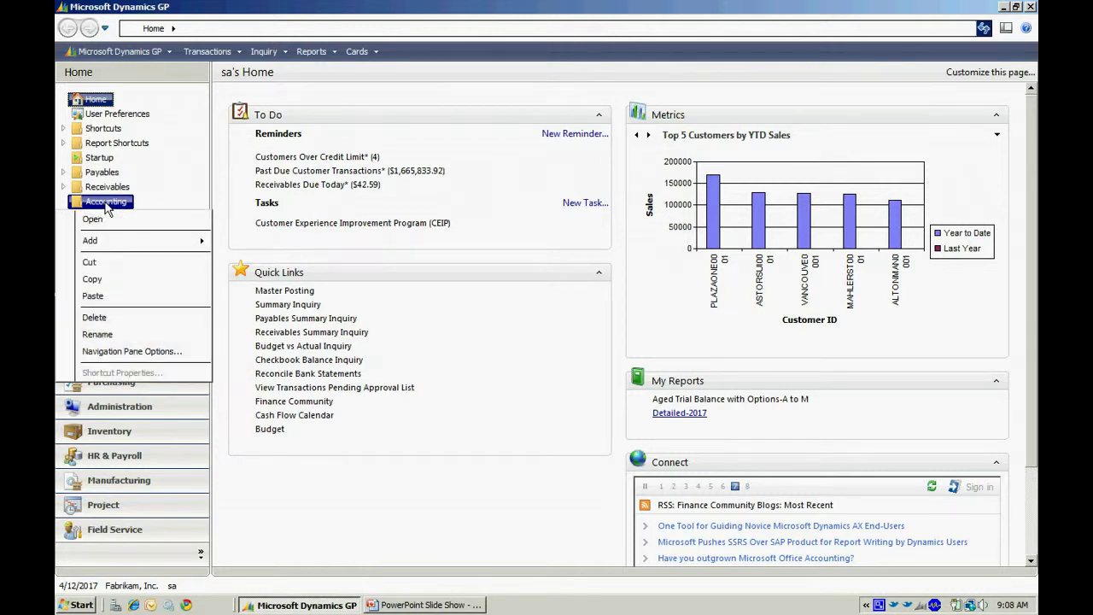
pyautogui.moveTo(124, 242)
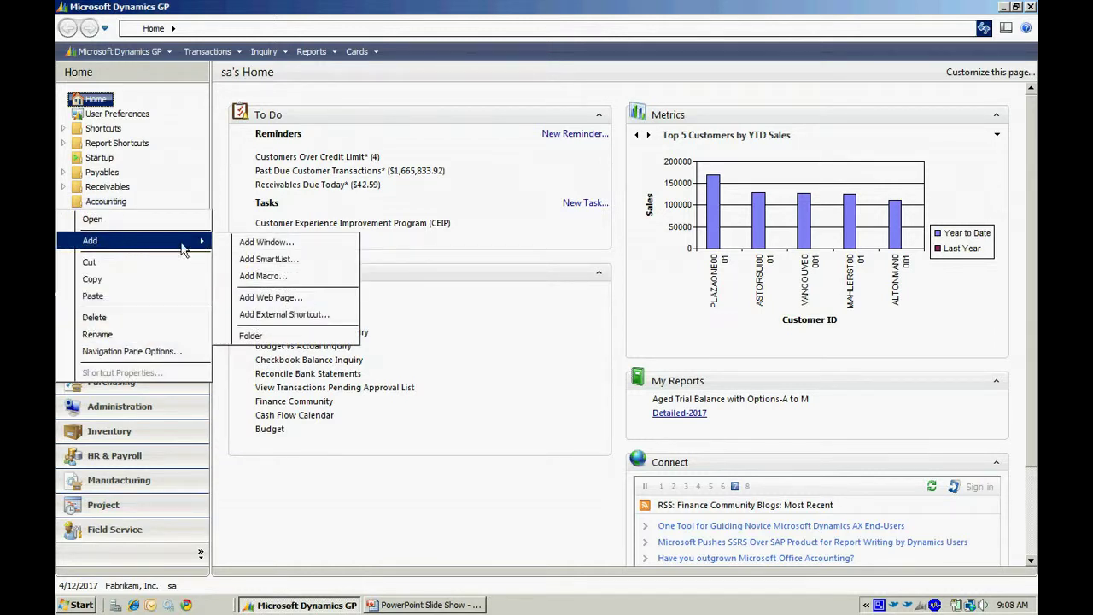
pyautogui.click(247, 245)
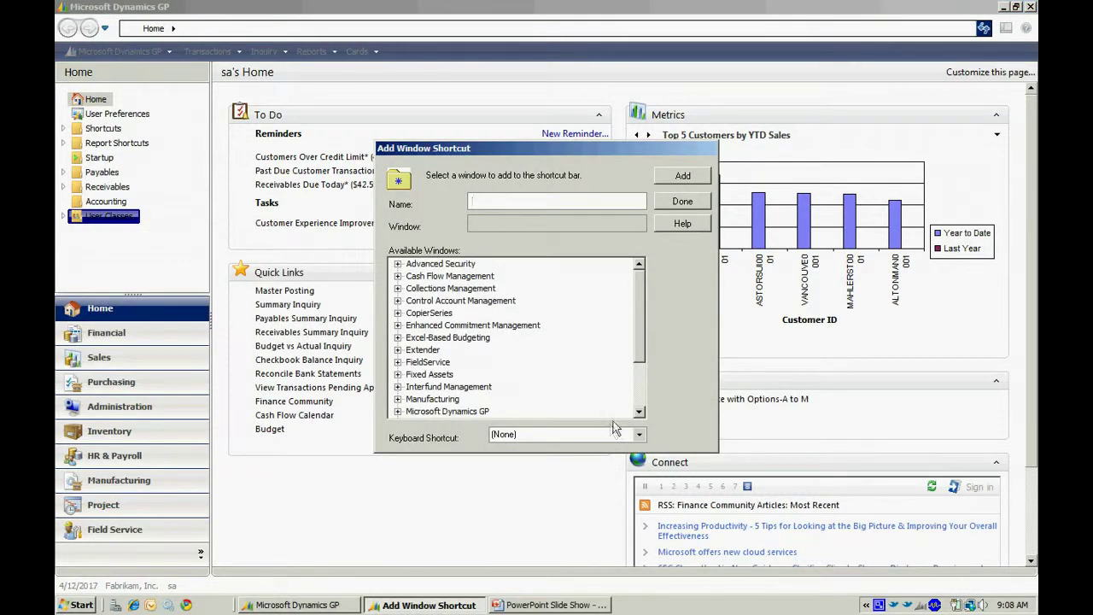
pyautogui.click(639, 414)
pyautogui.click(639, 414)
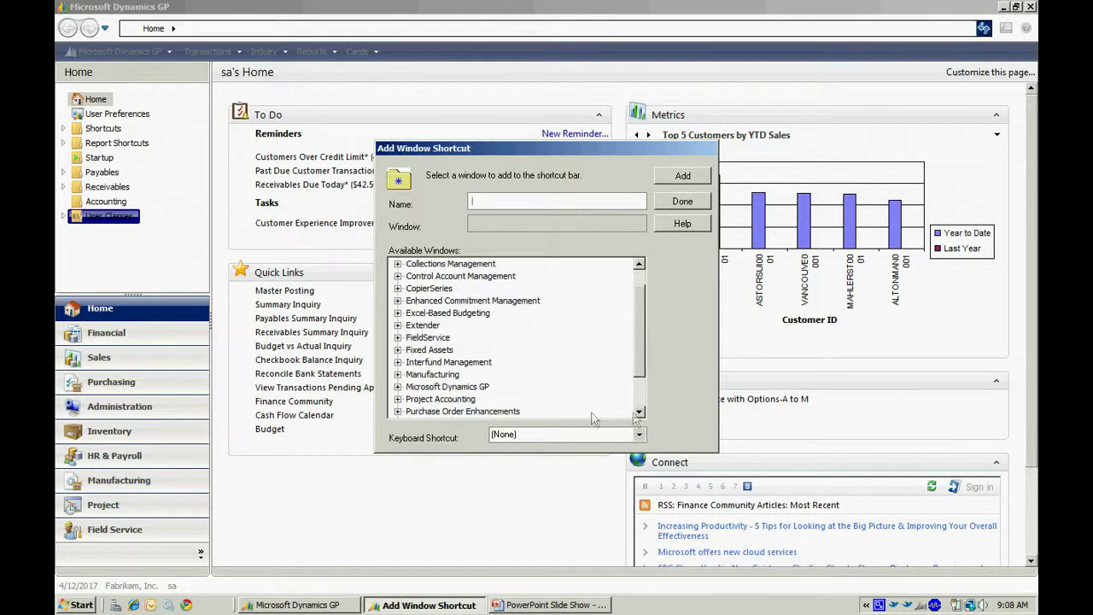
pyautogui.click(397, 387)
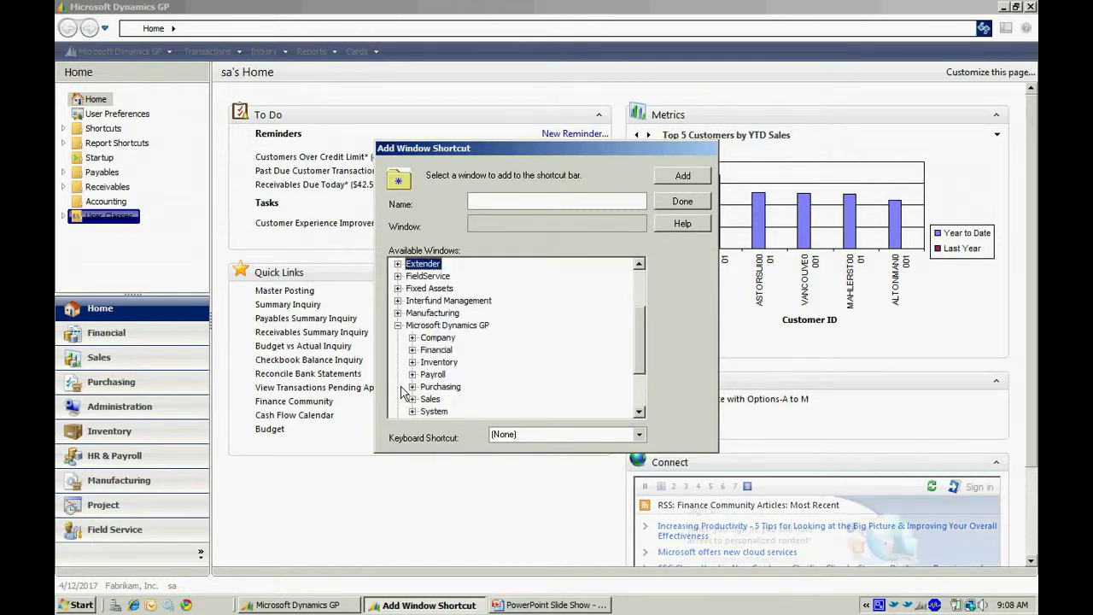
pyautogui.click(412, 349)
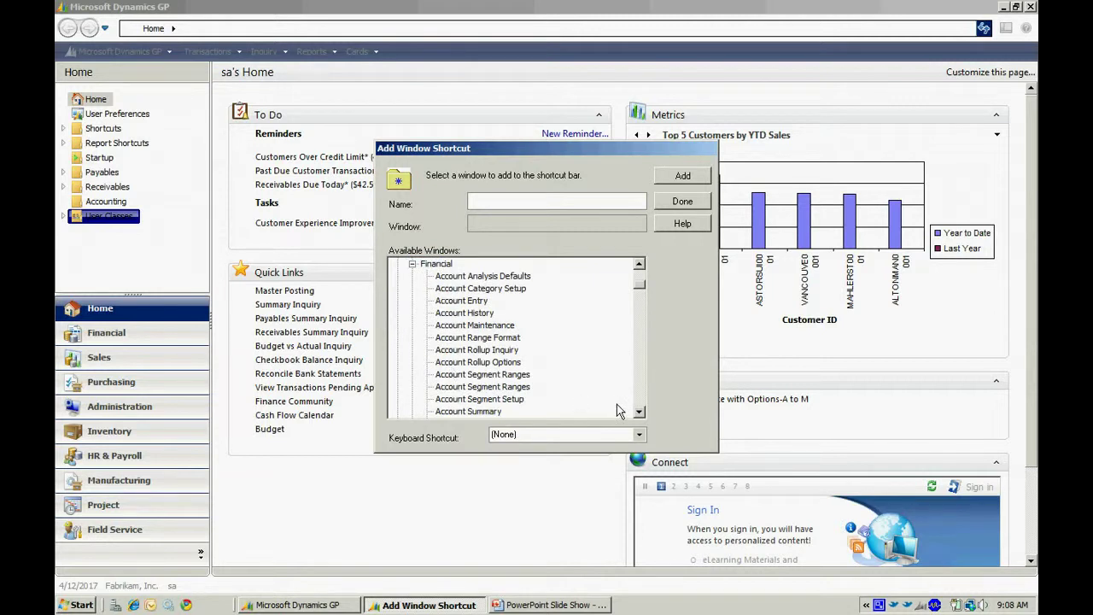
# Add the Account Maintenance window as a shortcut, finish adding, and select the shortcut inside the expanded Accounting folder
pyautogui.click(484, 326)
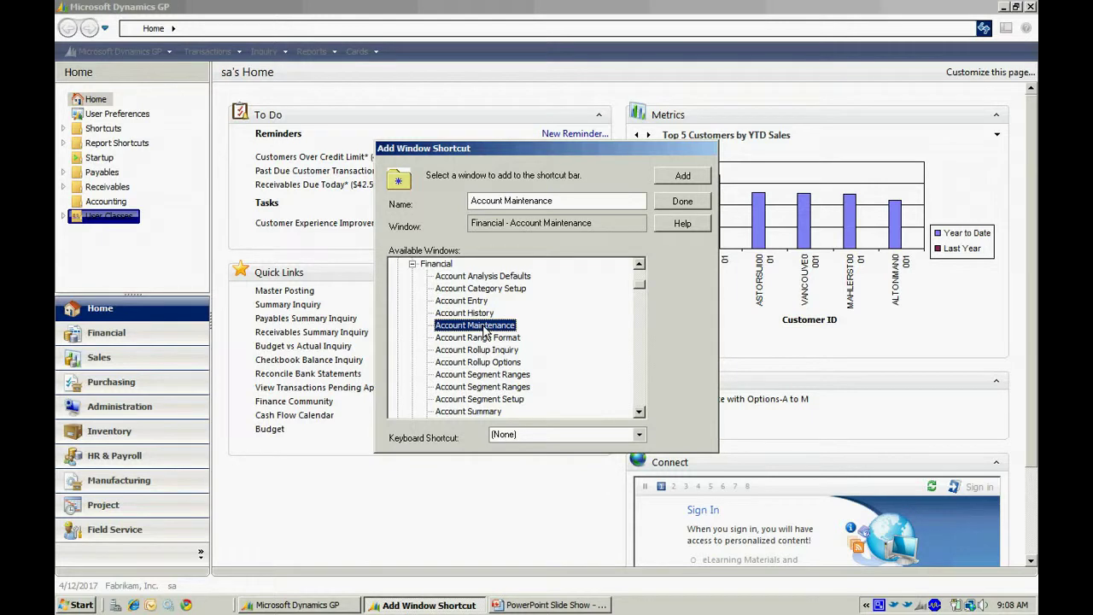
pyautogui.click(684, 177)
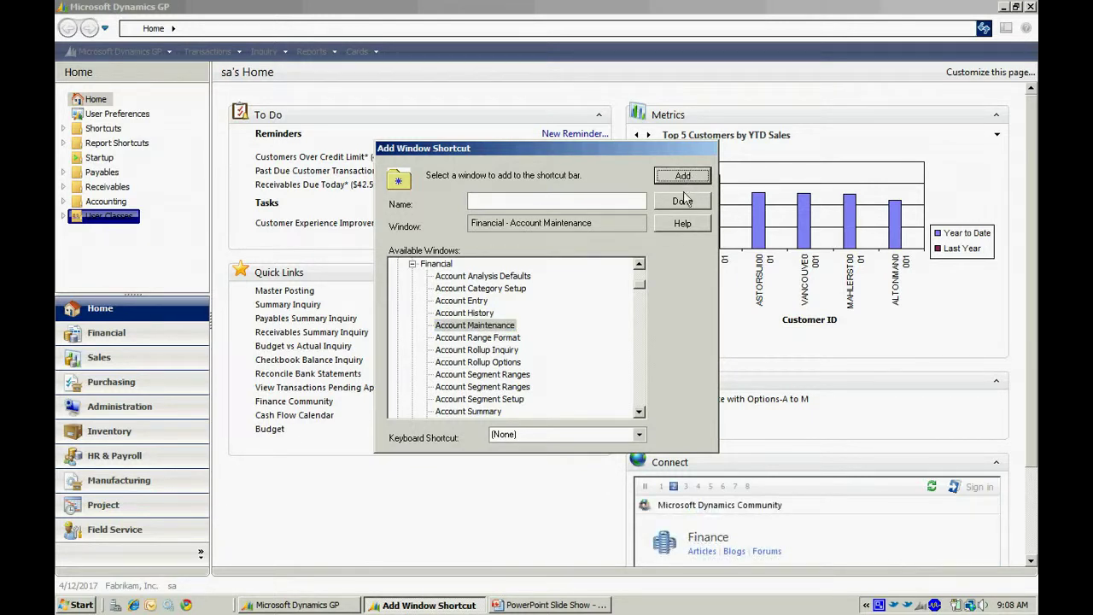
pyautogui.click(684, 203)
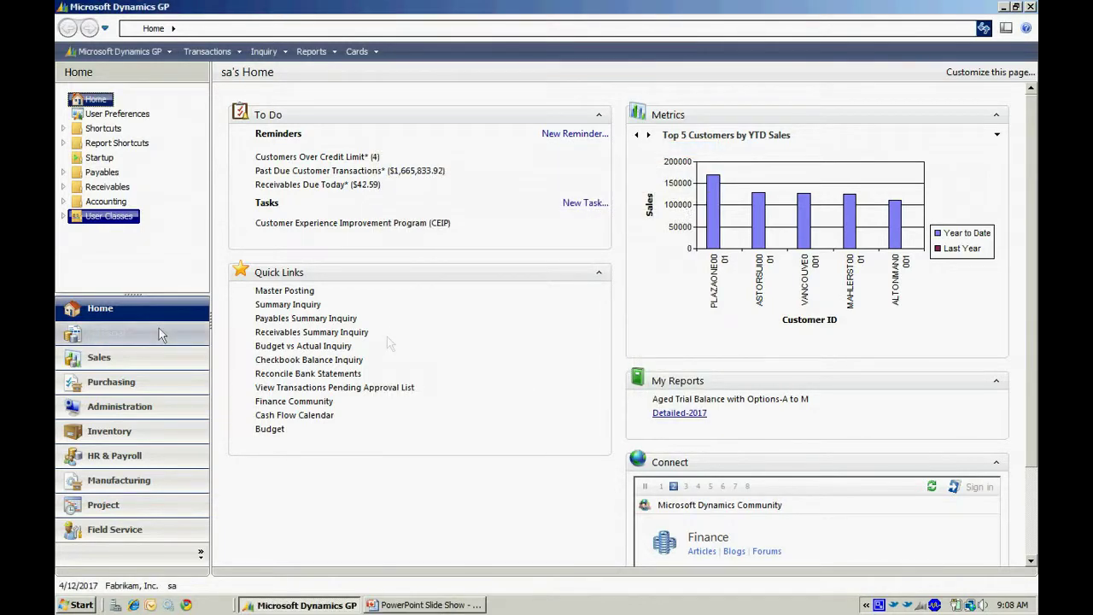
pyautogui.moveTo(95, 216)
pyautogui.mouseDown()
pyautogui.moveTo(64, 209)
pyautogui.moveTo(86, 204)
pyautogui.mouseUp()
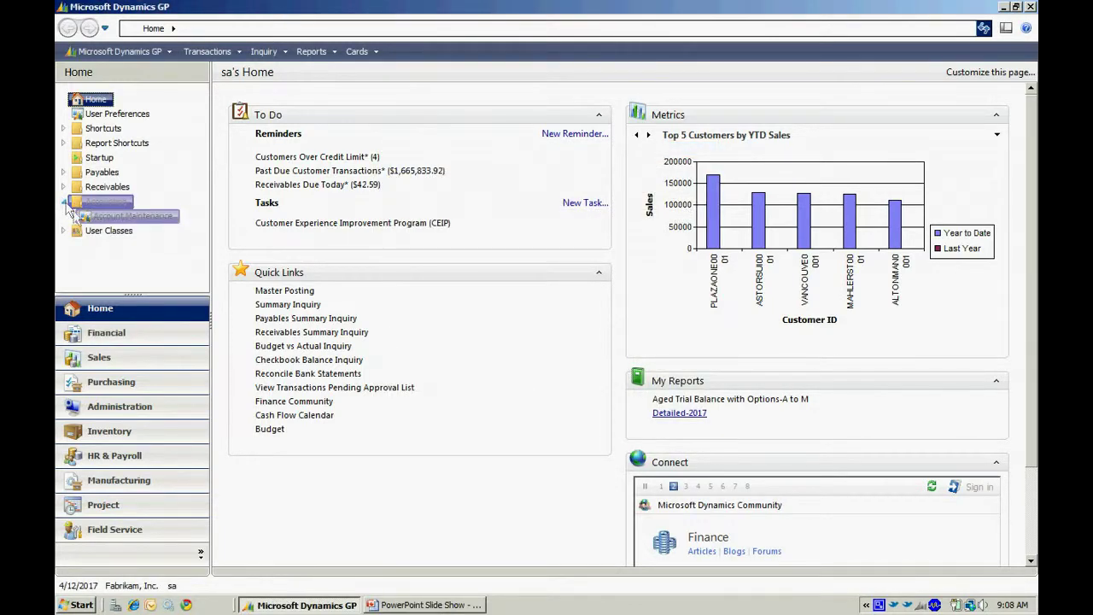
pyautogui.click(132, 219)
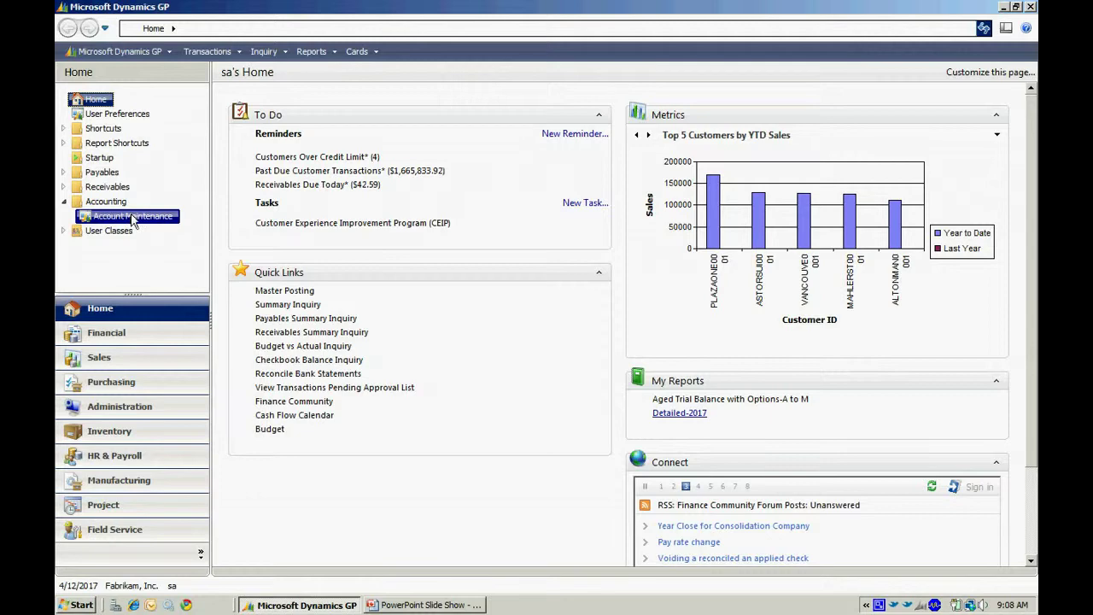